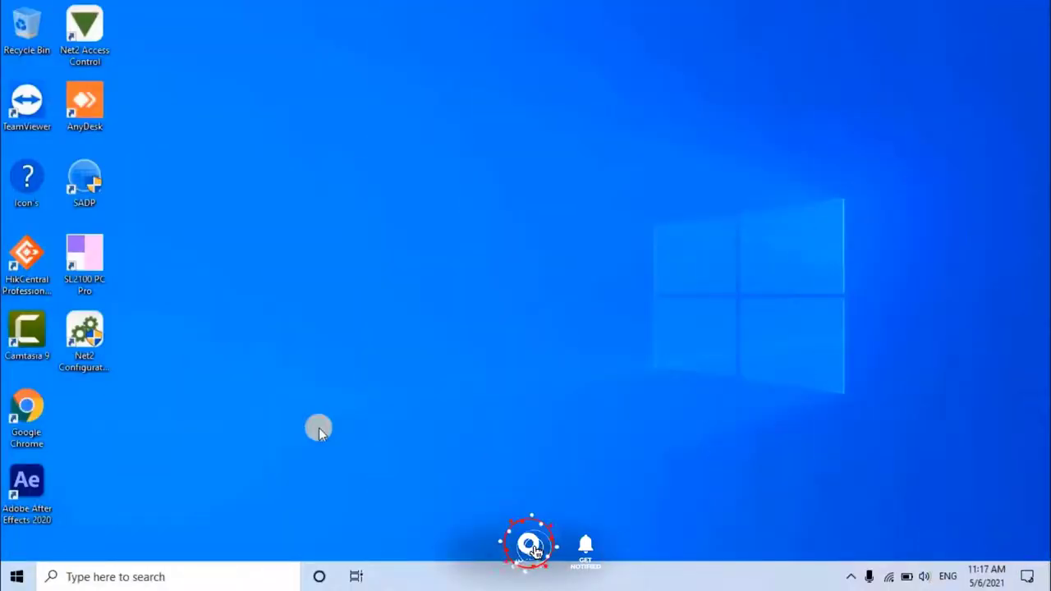
Step: Ping 192.168.0.251 continuously to check that the controller responds, and close the ping window
key(super+r)
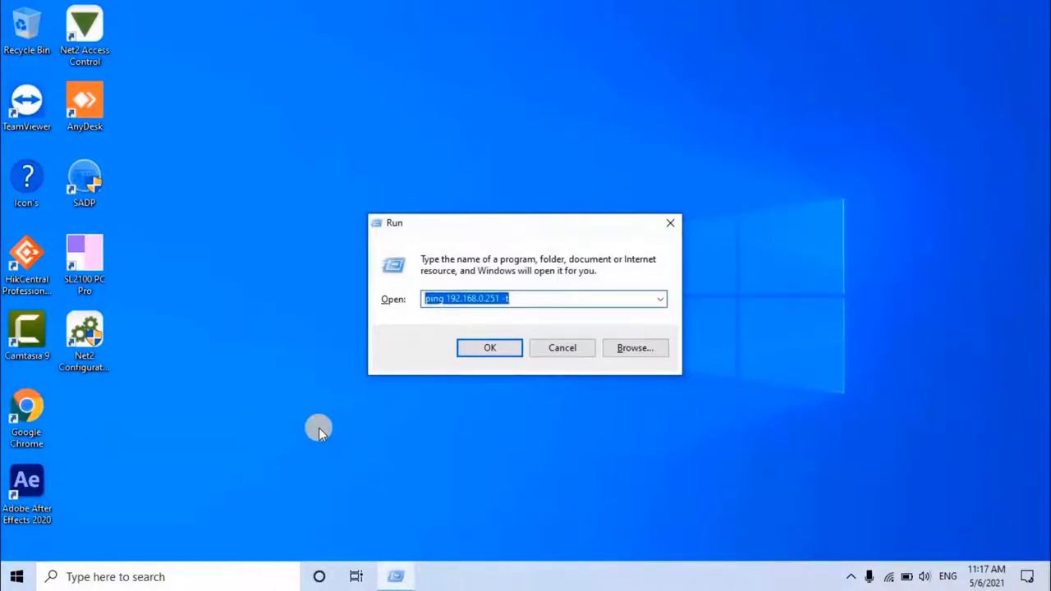
key(Return)
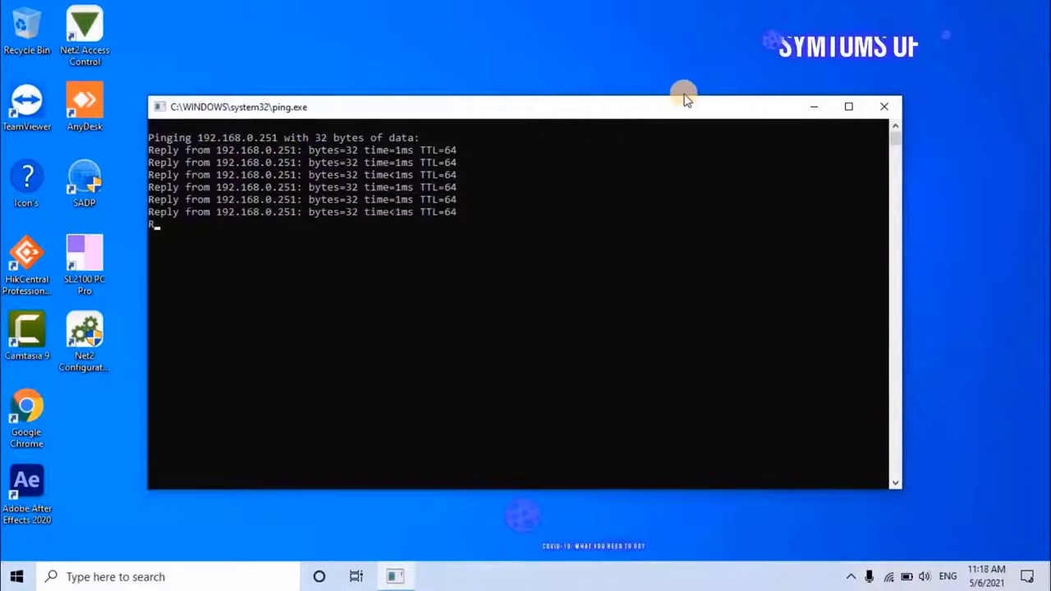
click(879, 112)
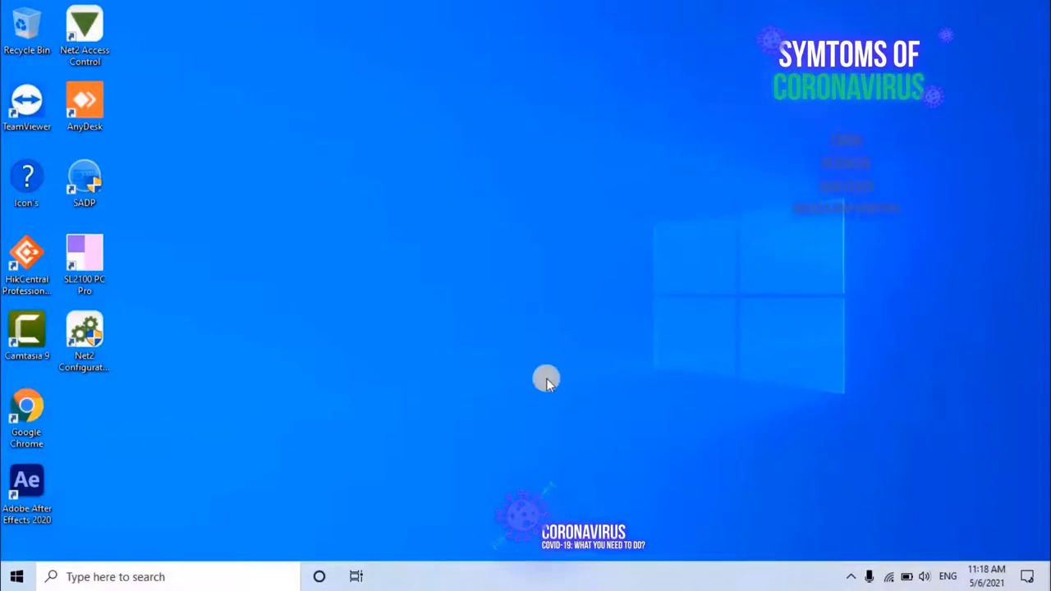
Step: Open Internet Explorer, go to 192.168.0.251 and continue to the webpage past the certificate warning
click(82, 576)
text(int)
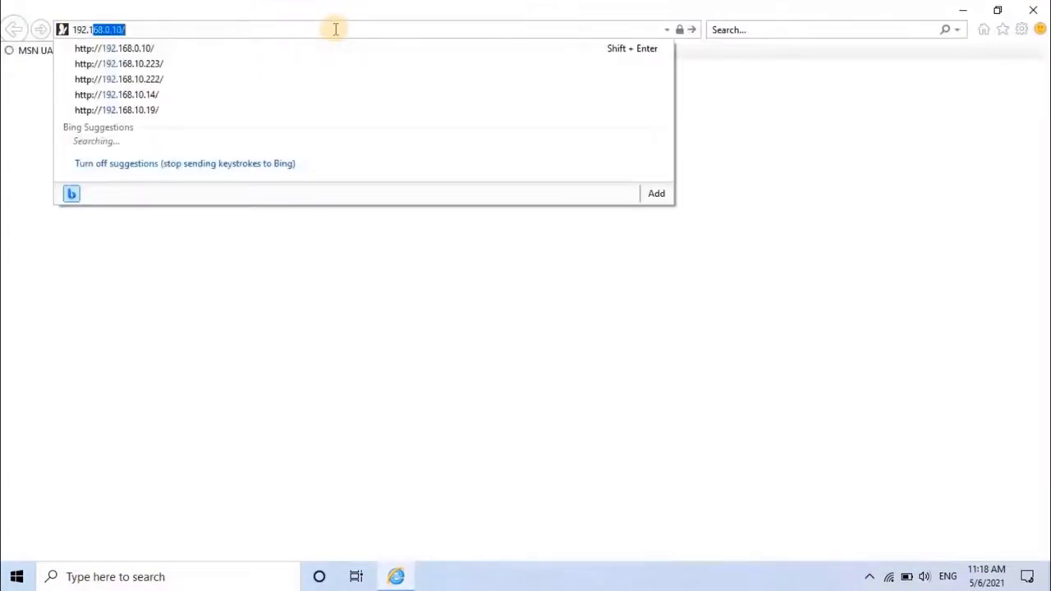
text(68.0.)
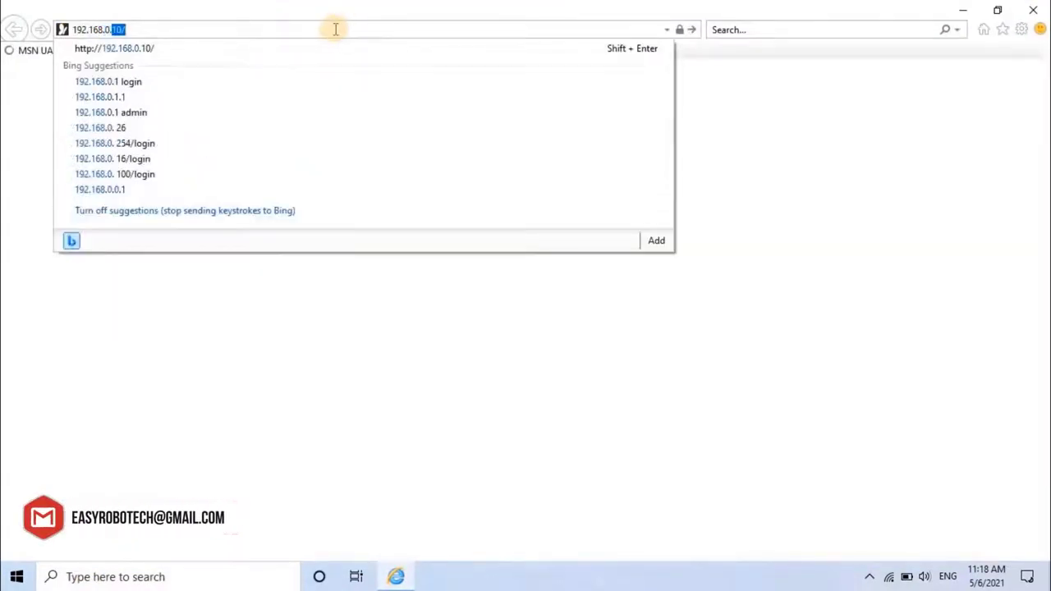
text(251)
key(Return)
click(297, 51)
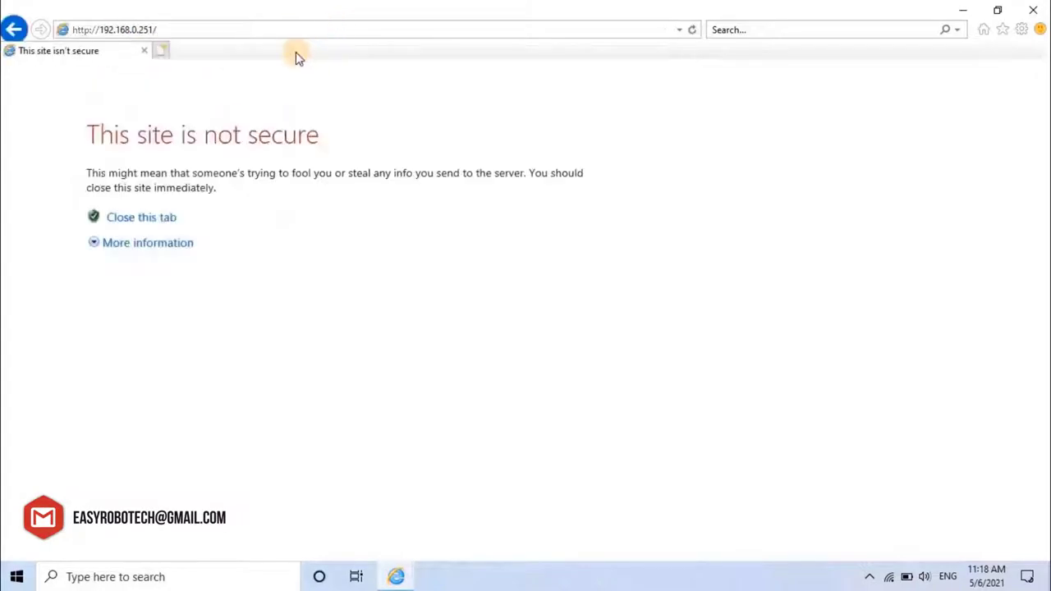
click(174, 251)
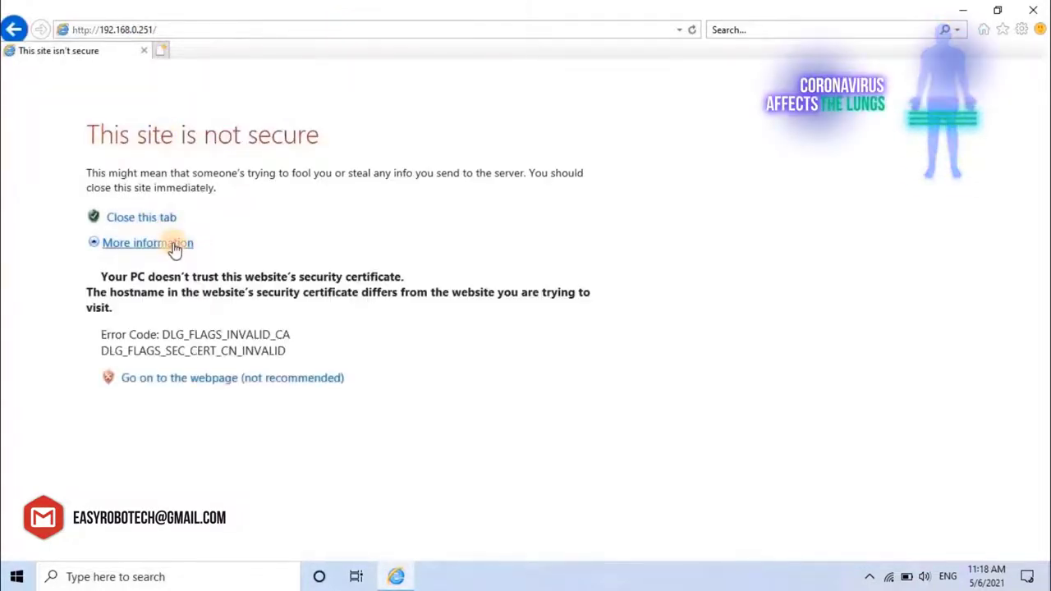
click(289, 380)
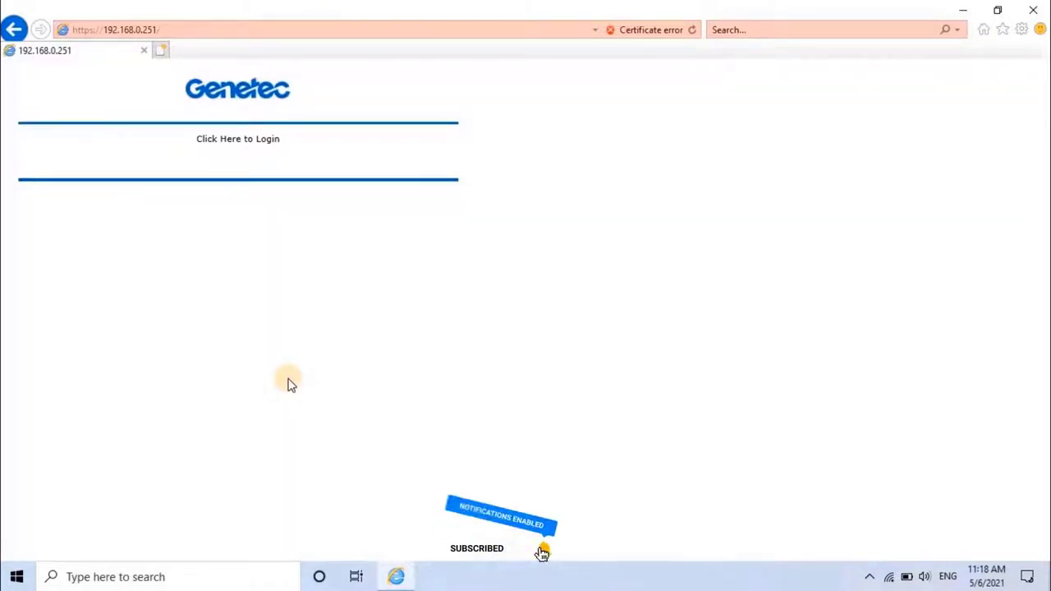
Step: Try to log in to the LP1502 Configuration Manager as admin with the account password, and let the browser store the password
click(252, 142)
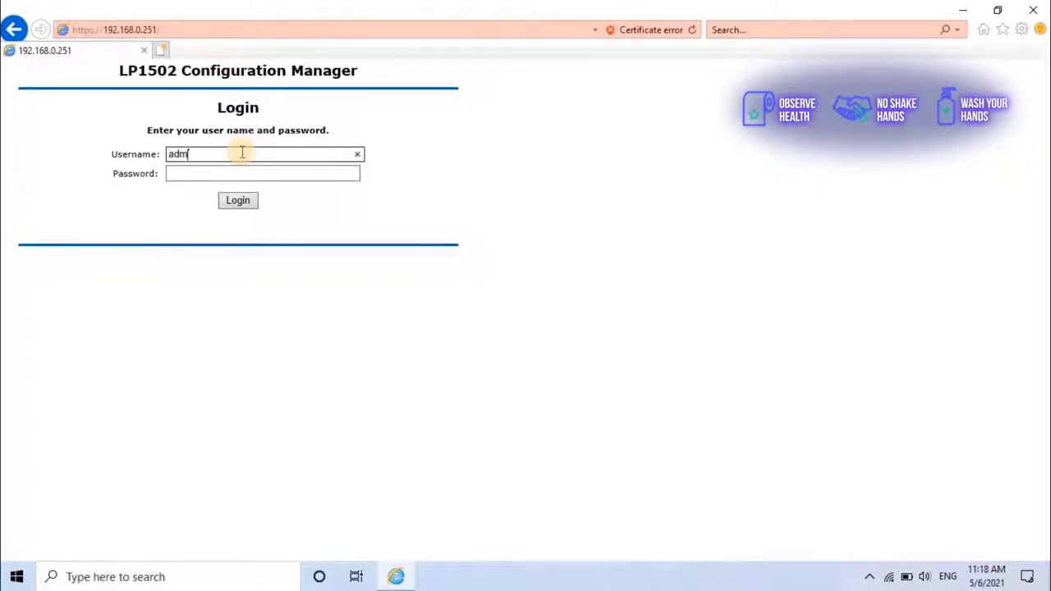
key(Tab)
text(*)
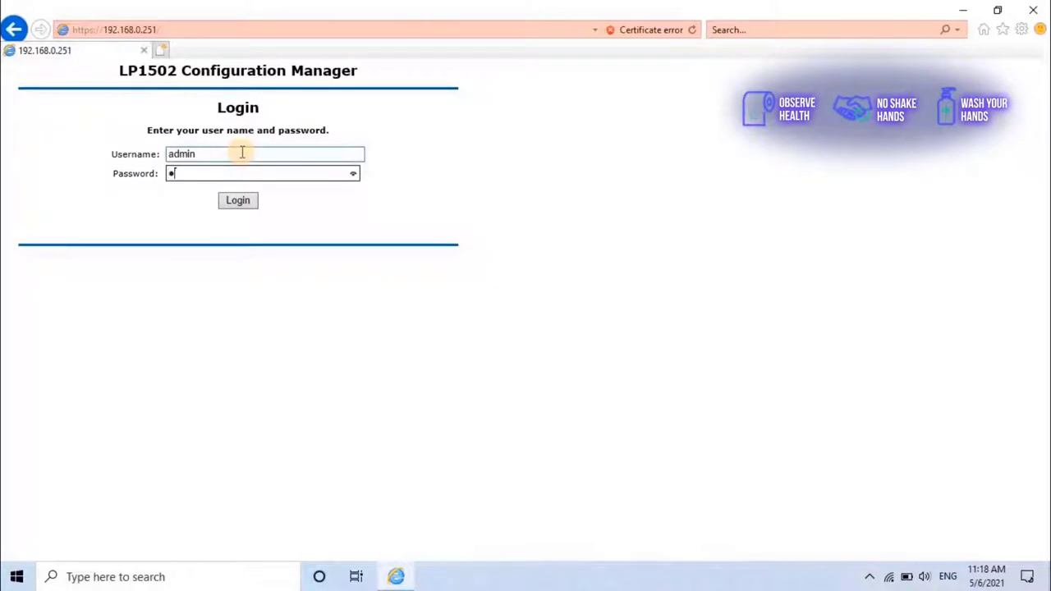
text(*****)
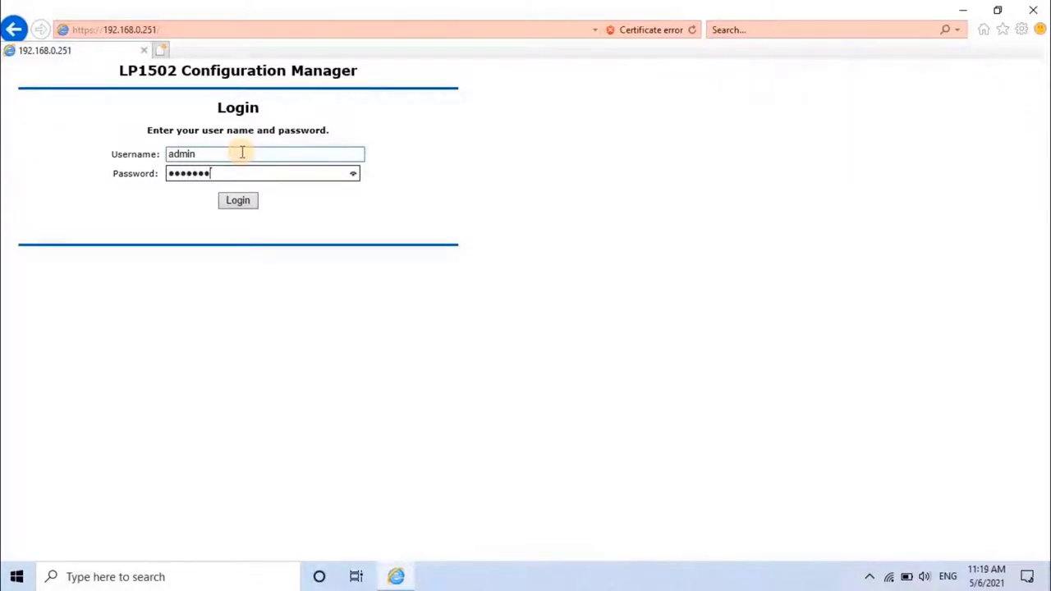
click(249, 207)
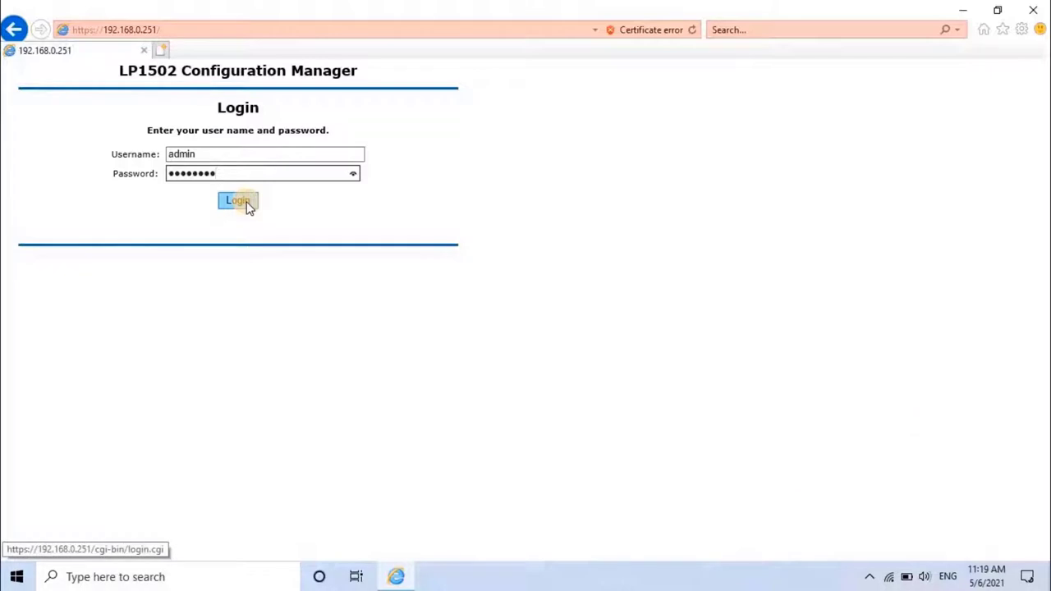
click(248, 204)
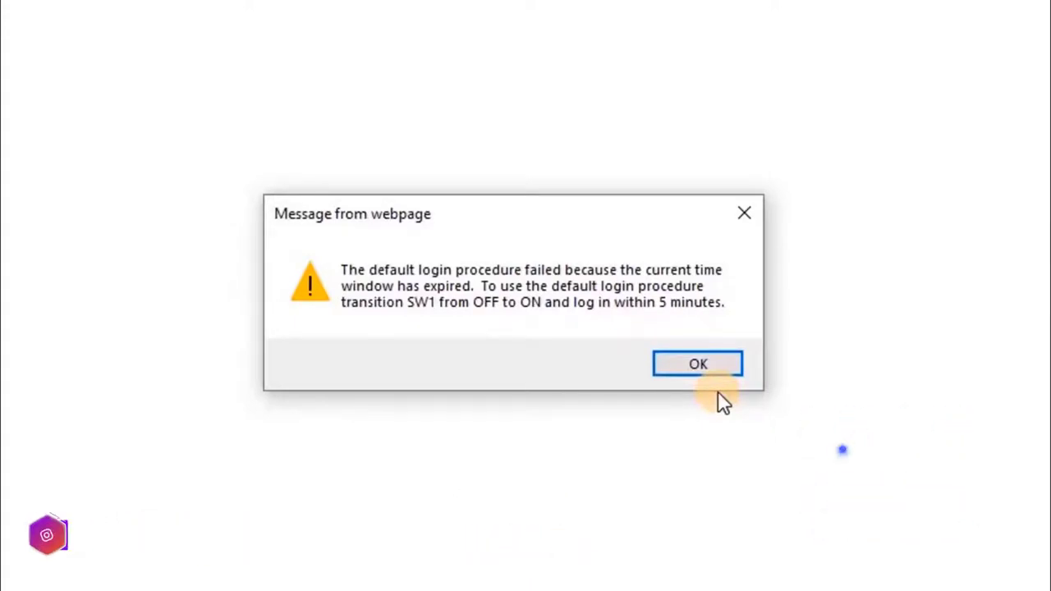
click(640, 339)
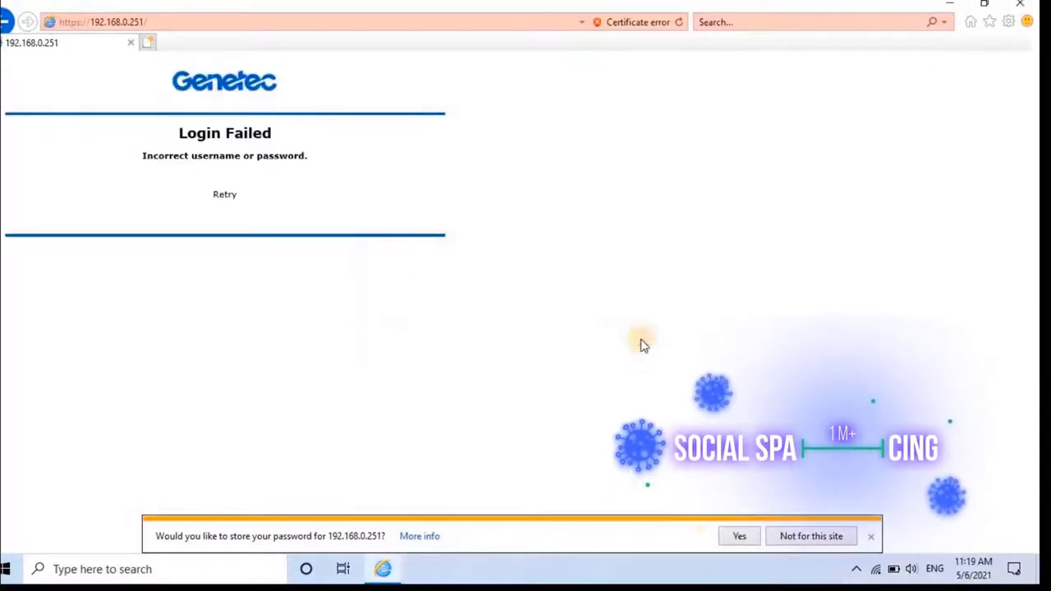
click(735, 538)
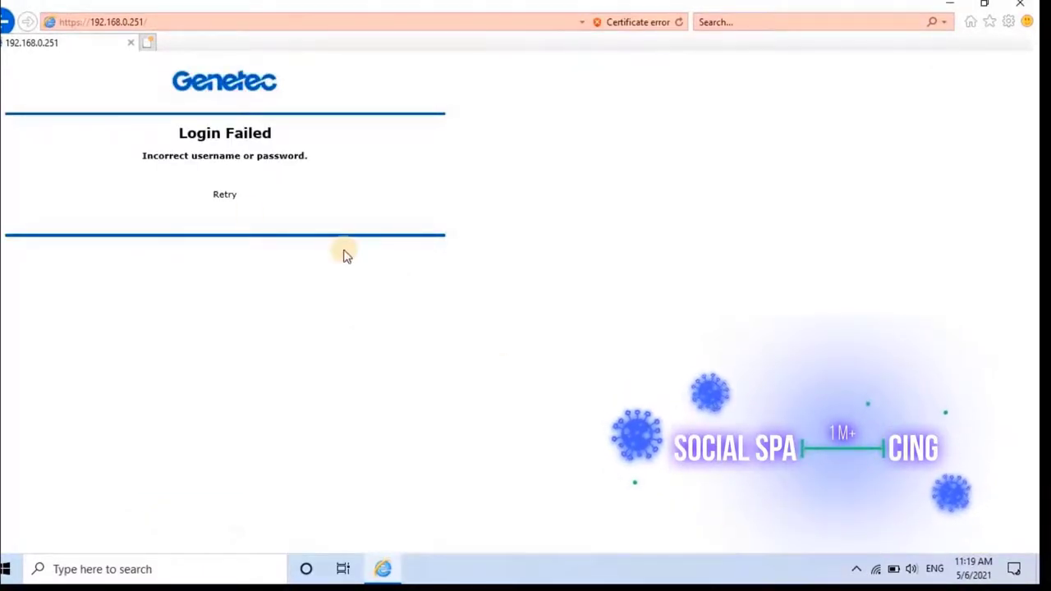
Step: Retry the login as admin with the stored account password and acknowledge the message about user accounts
click(224, 195)
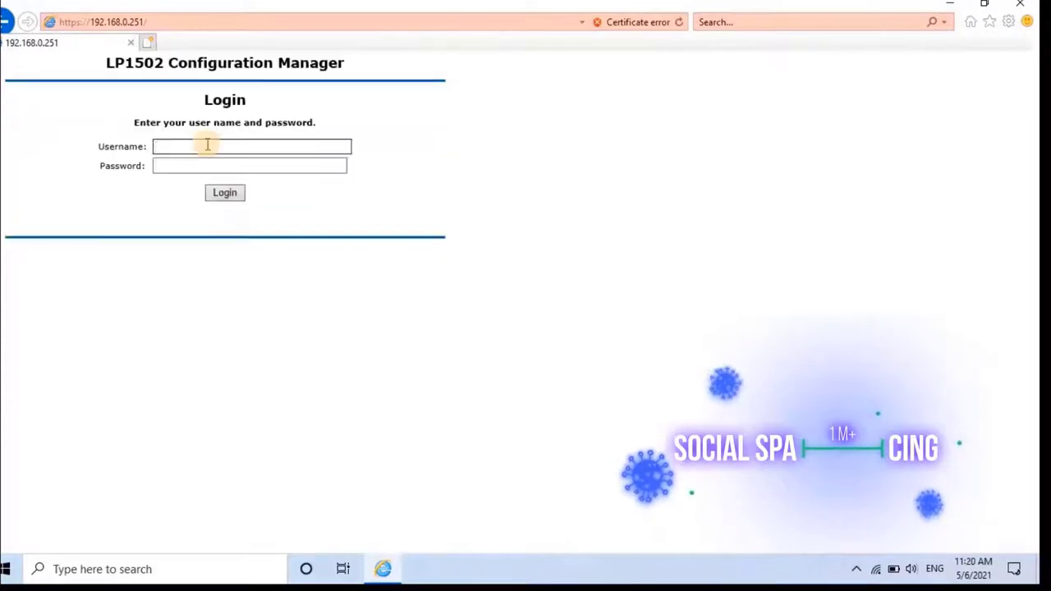
click(208, 145)
text(admin)
key(Tab)
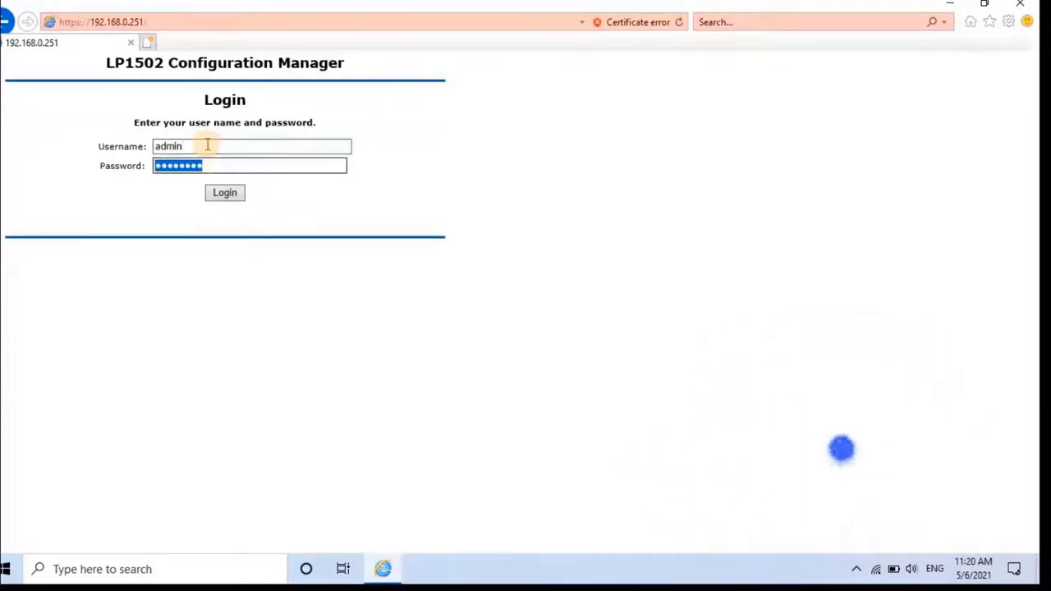
click(225, 195)
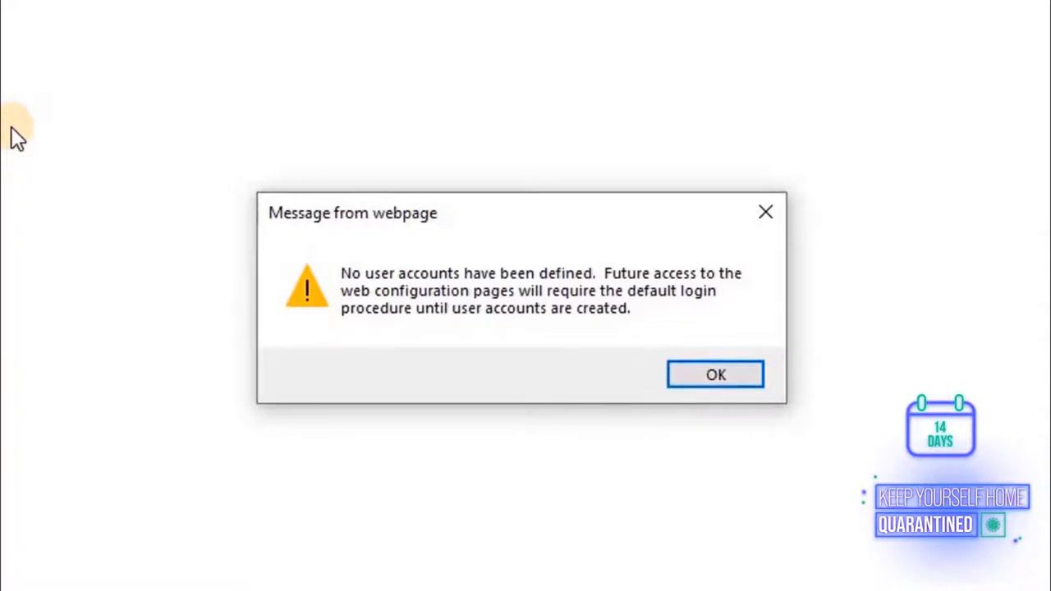
click(708, 377)
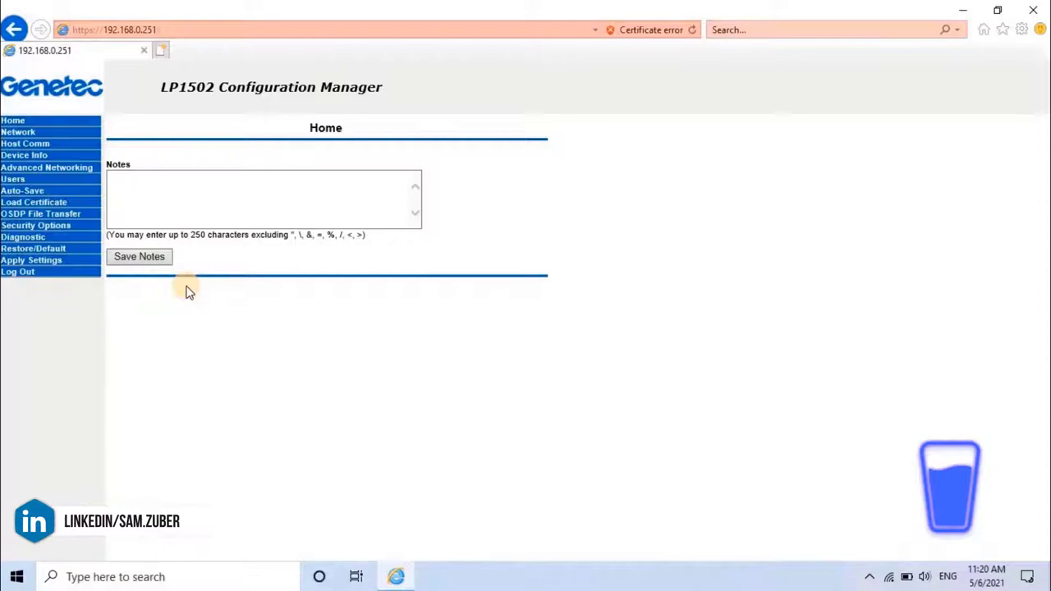
Step: Enter a new static IP address, subnet mask and default gateway for Interface 1 (NIC1) and accept the network settings
click(18, 132)
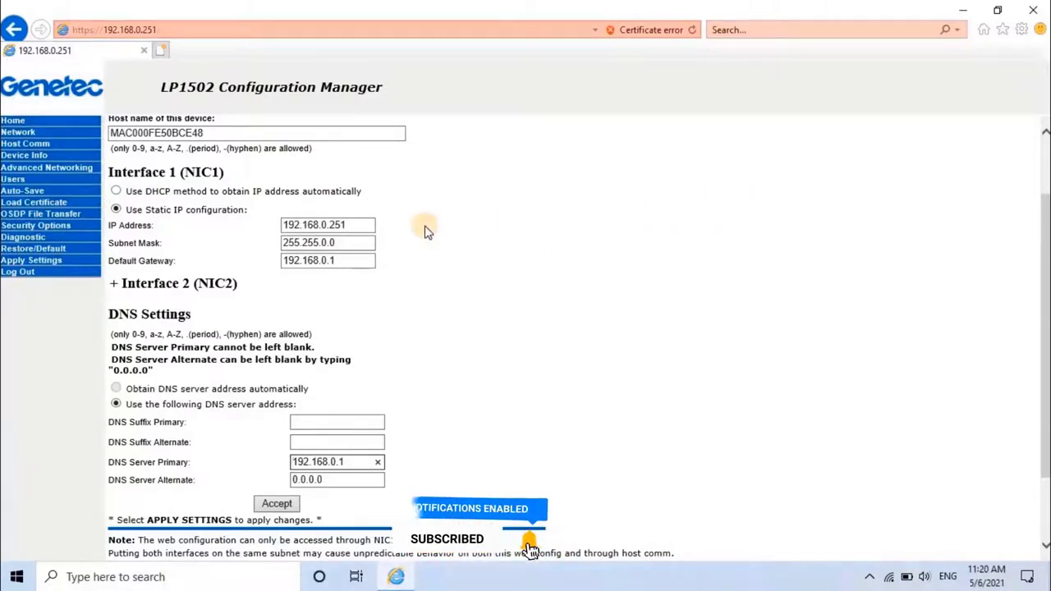
click(362, 225)
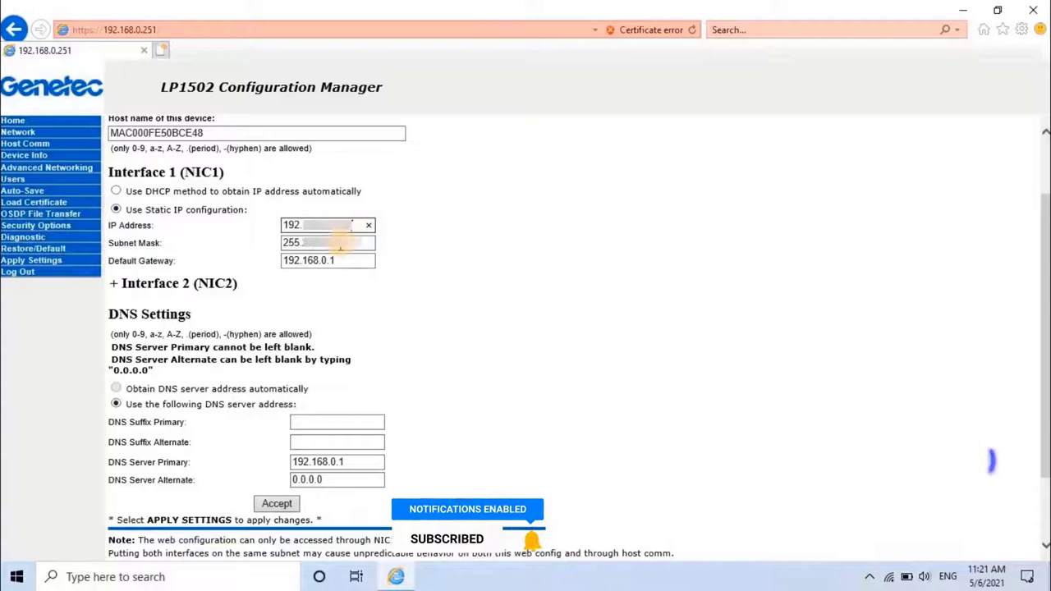
click(339, 243)
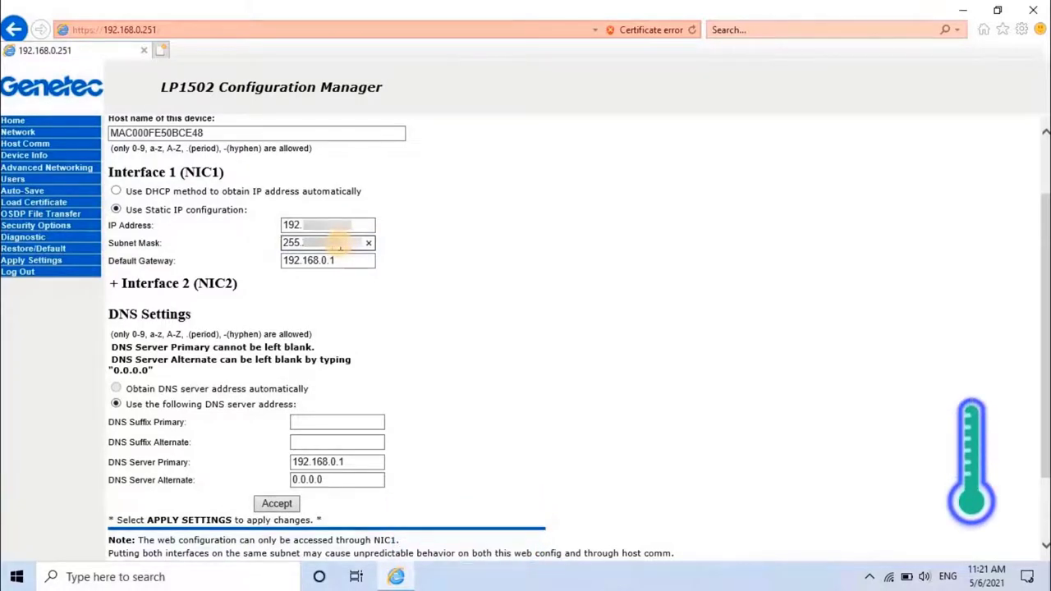
click(340, 260)
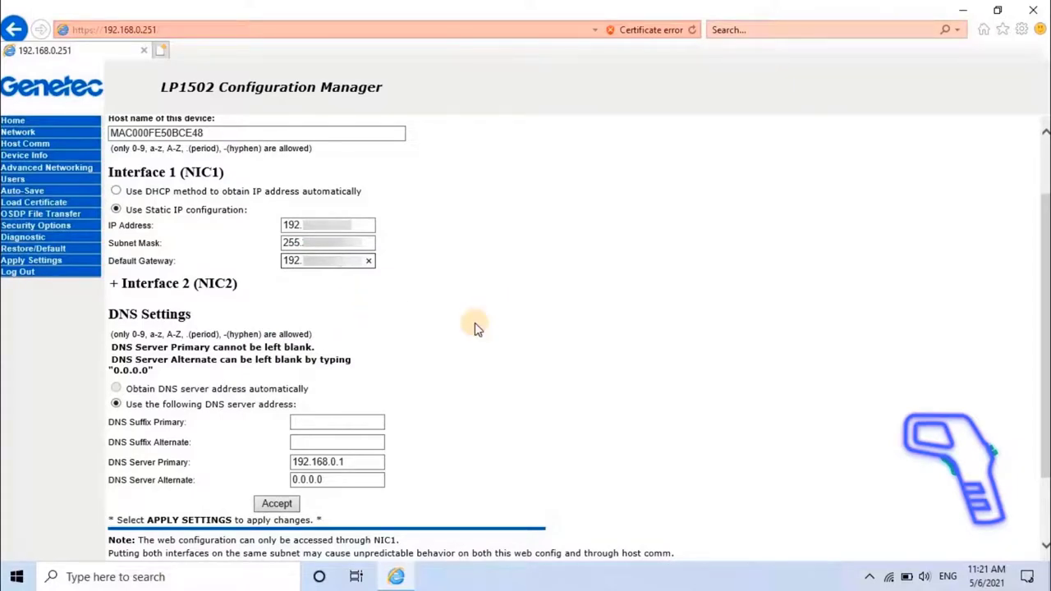
click(264, 499)
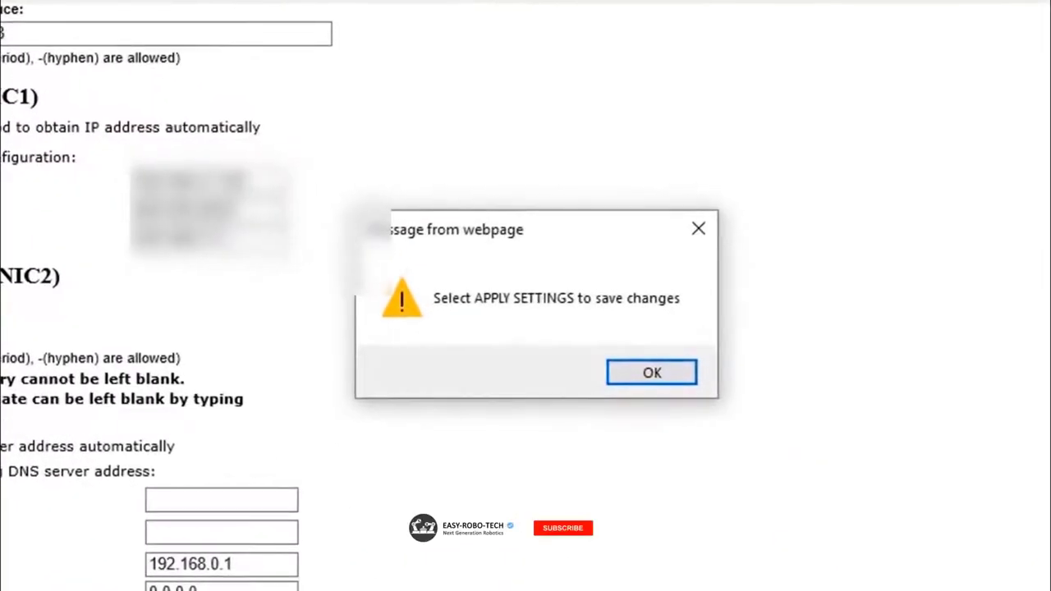
click(668, 372)
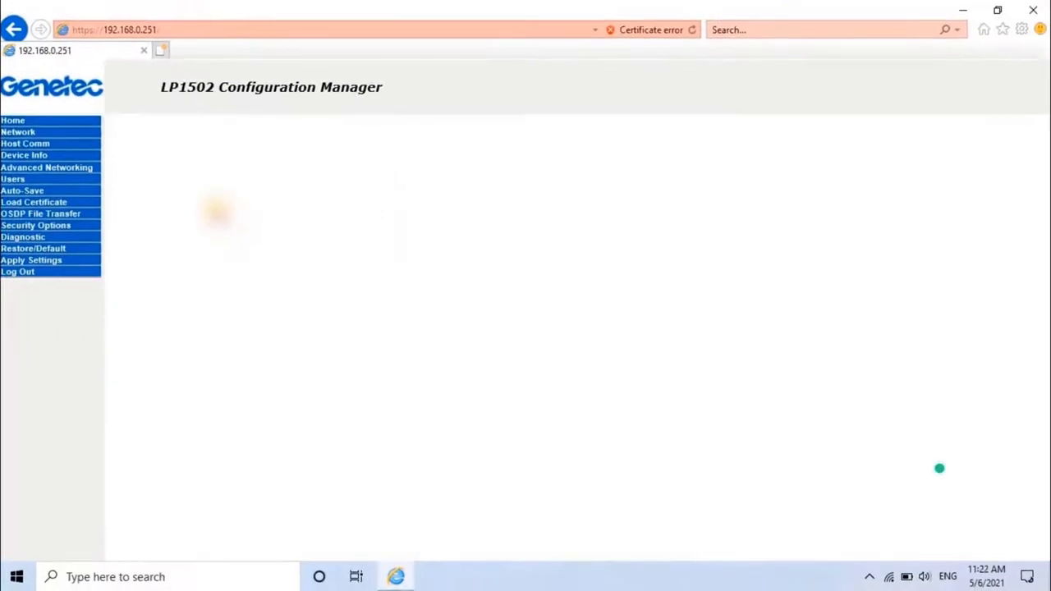
Step: Set the host communication address to 1 and accept the Host Communication settings
click(41, 146)
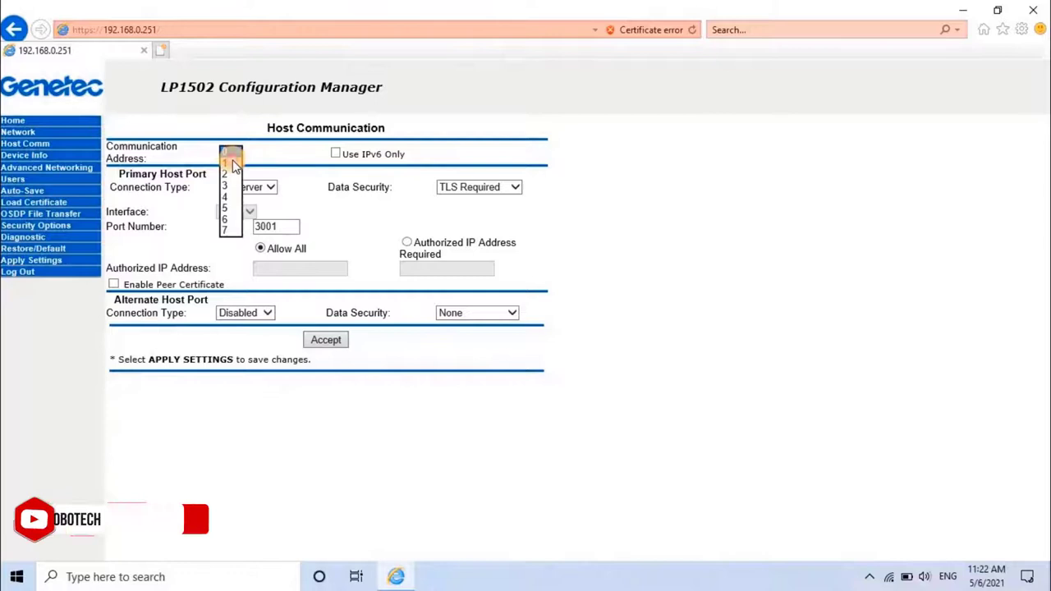
click(235, 157)
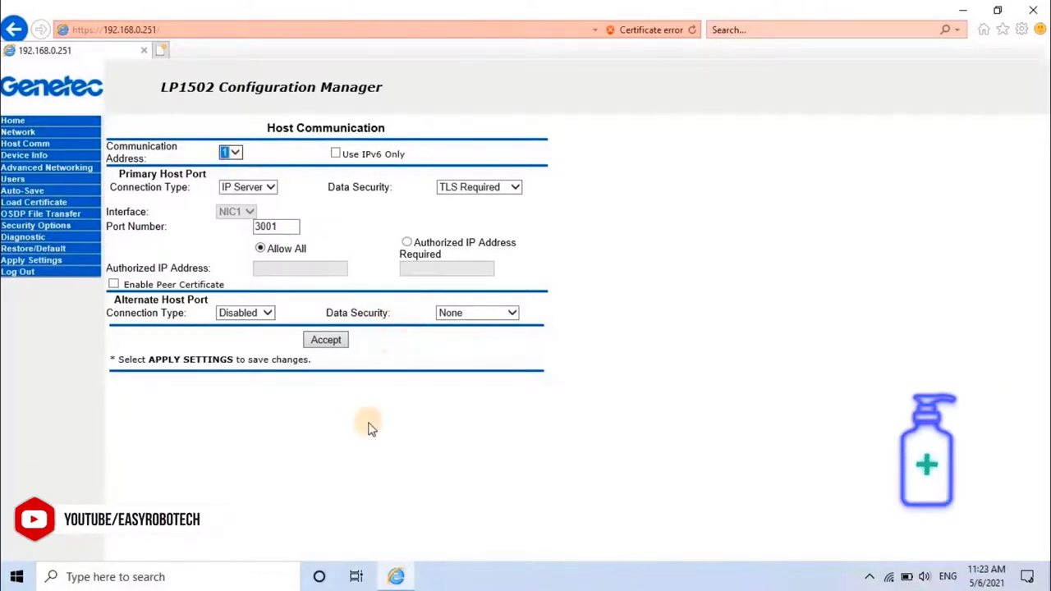
click(328, 342)
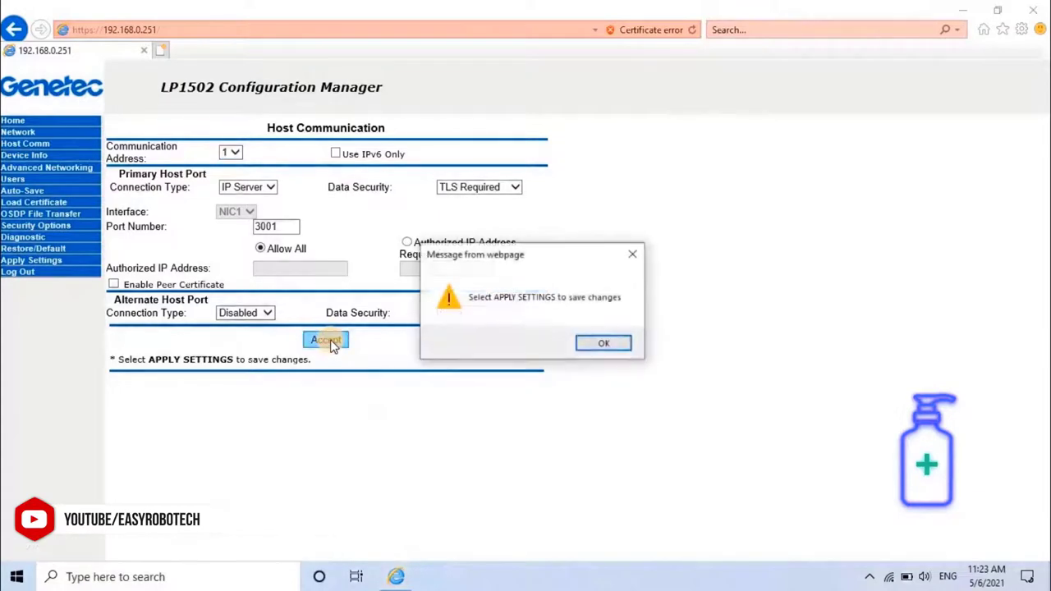
click(604, 343)
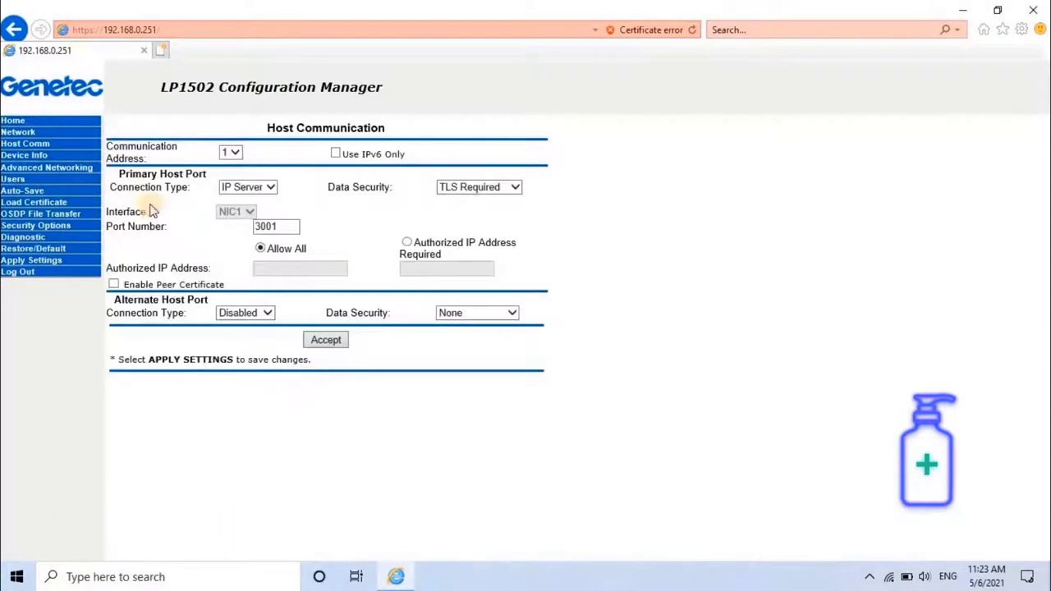
Step: Apply the settings and reboot the controller, agreeing to proceed without user accounts, and acknowledge the window-closing message
click(16, 121)
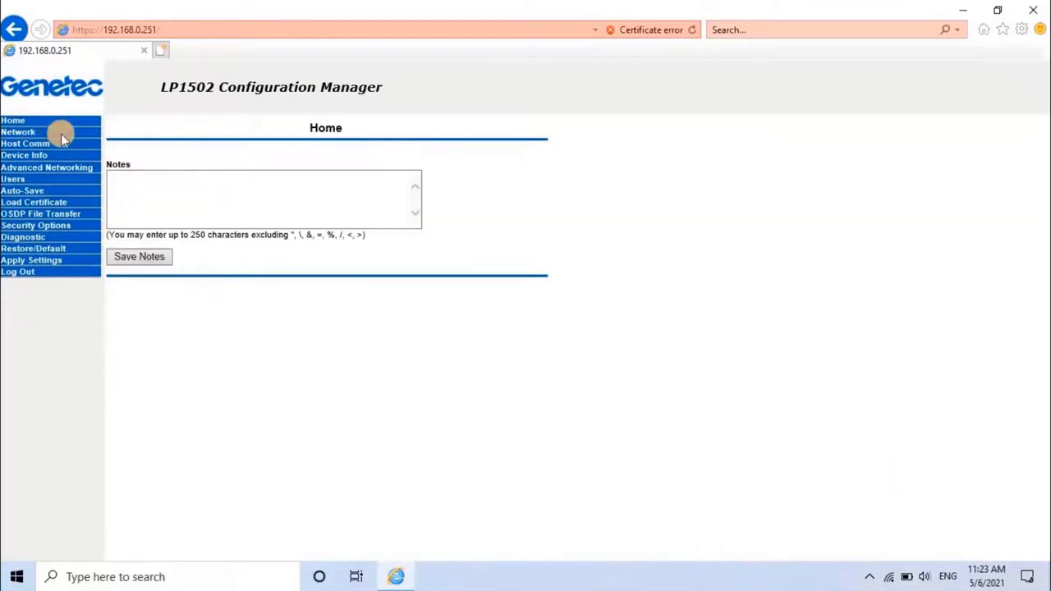
click(33, 179)
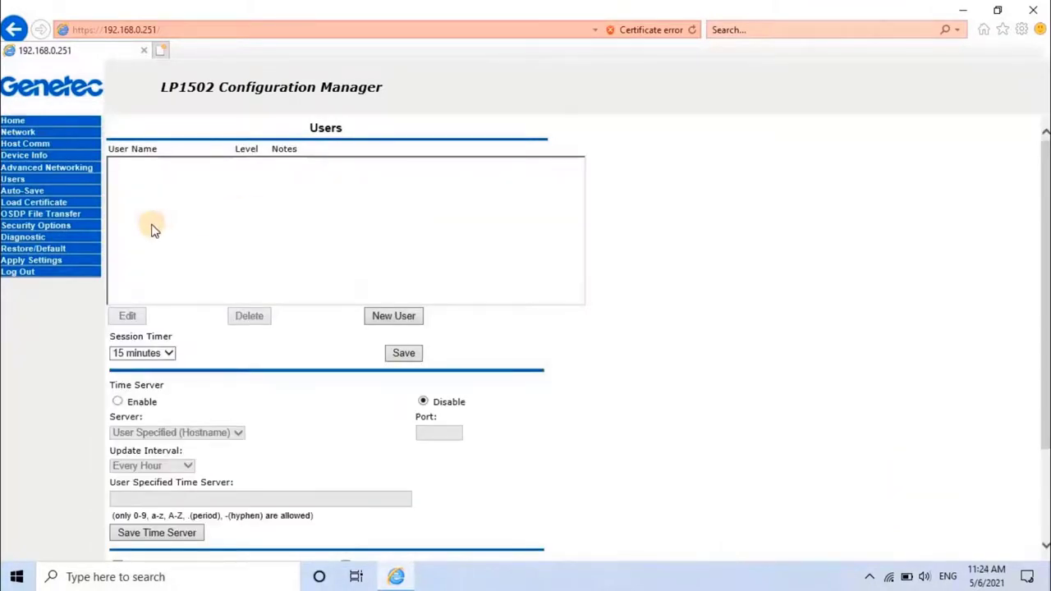
click(58, 267)
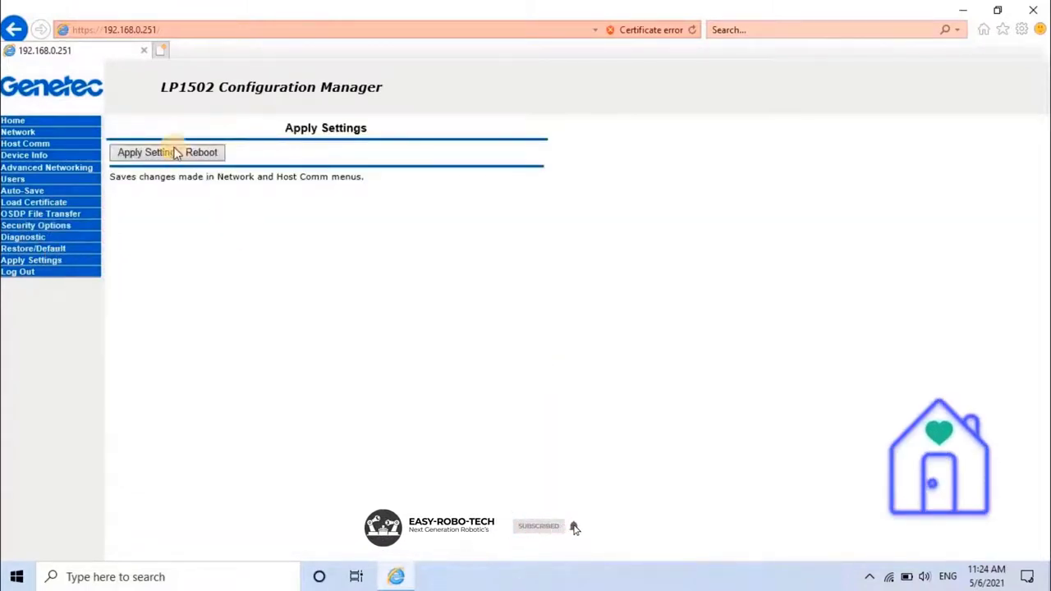
click(175, 154)
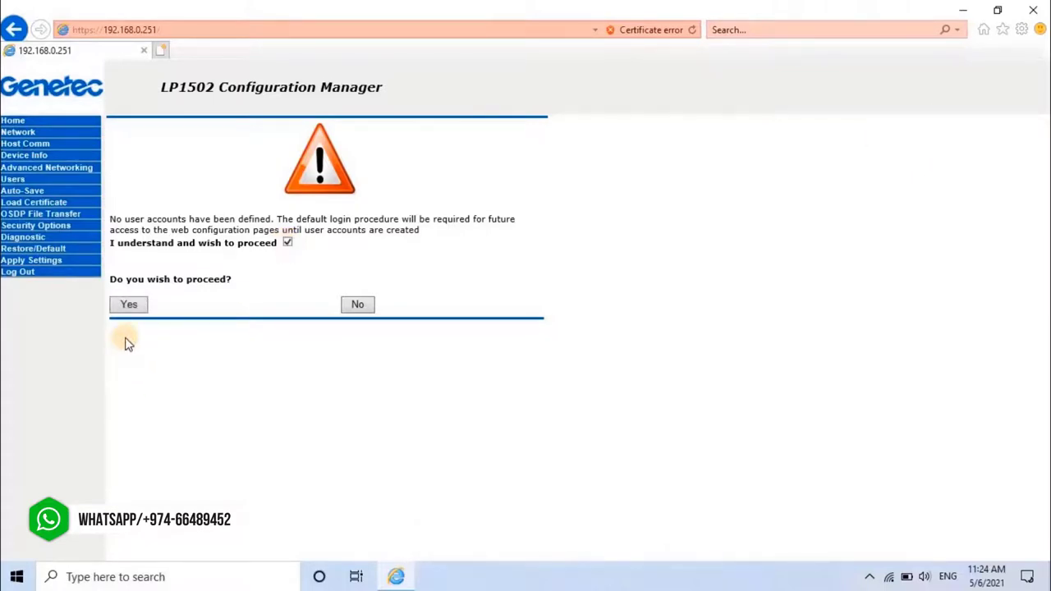
click(128, 316)
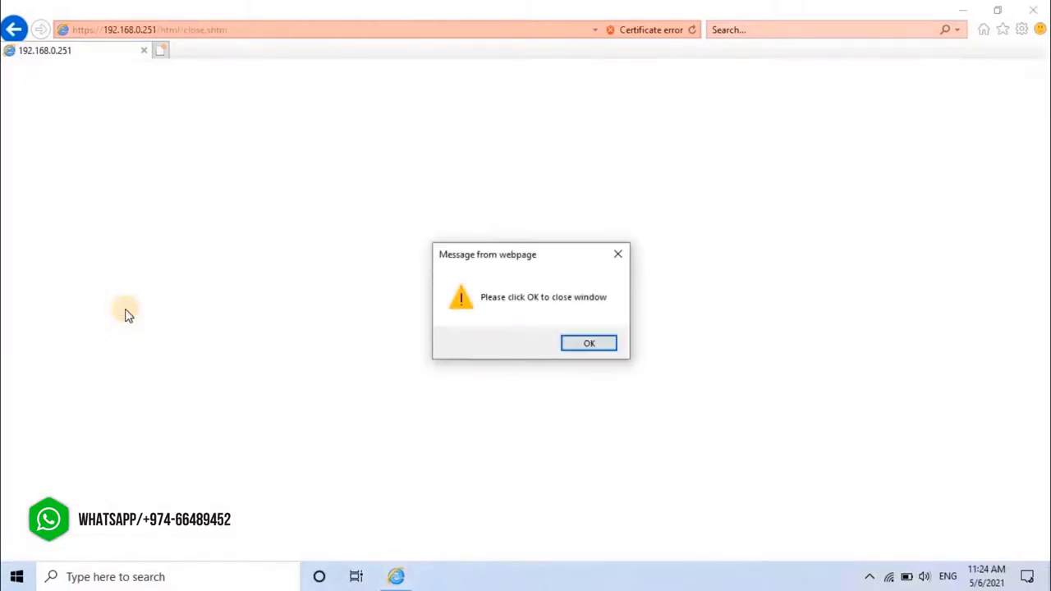
click(588, 345)
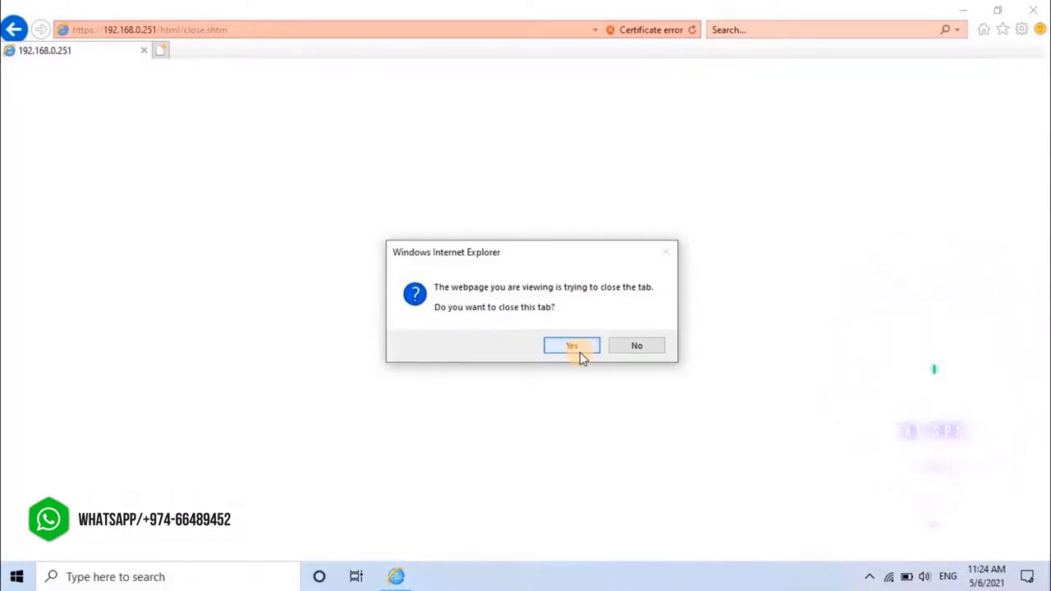
Step: Allow the controller page to close its tab, and open the Ethernet adapter's status from the Windows network connections
click(579, 352)
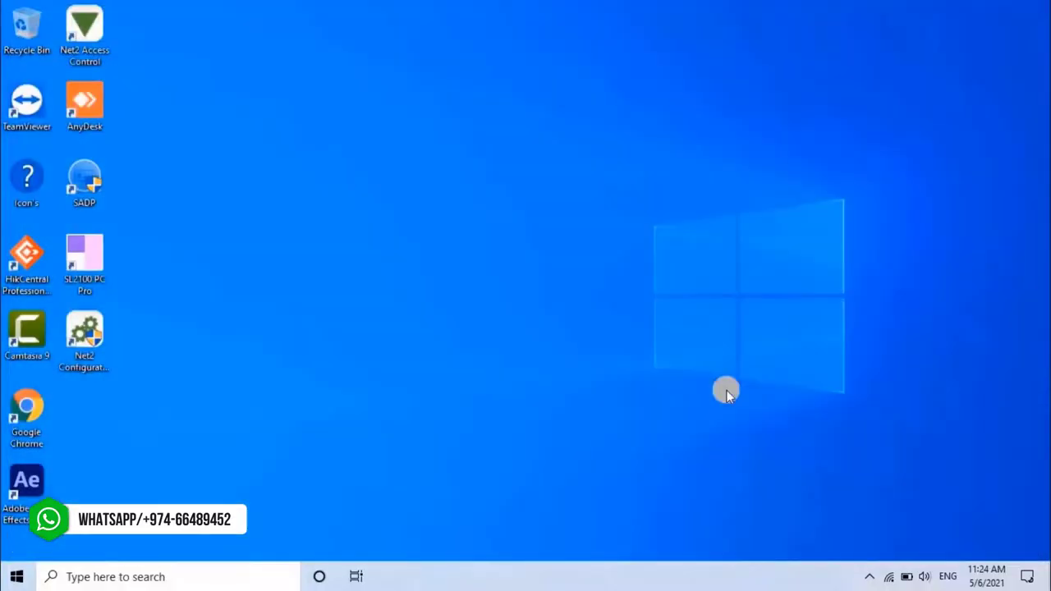
right_click(888, 577)
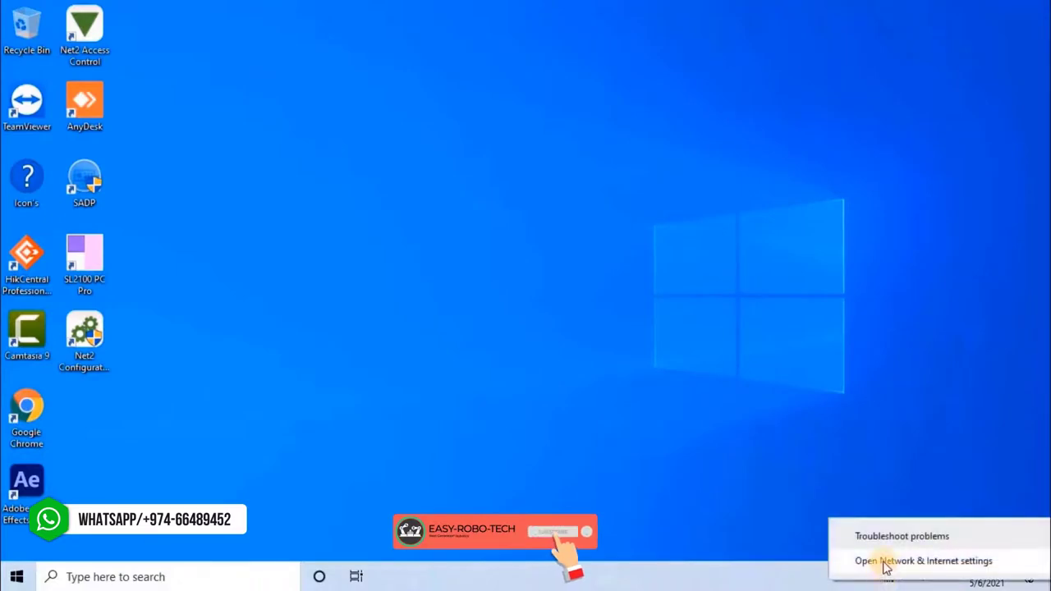
click(885, 563)
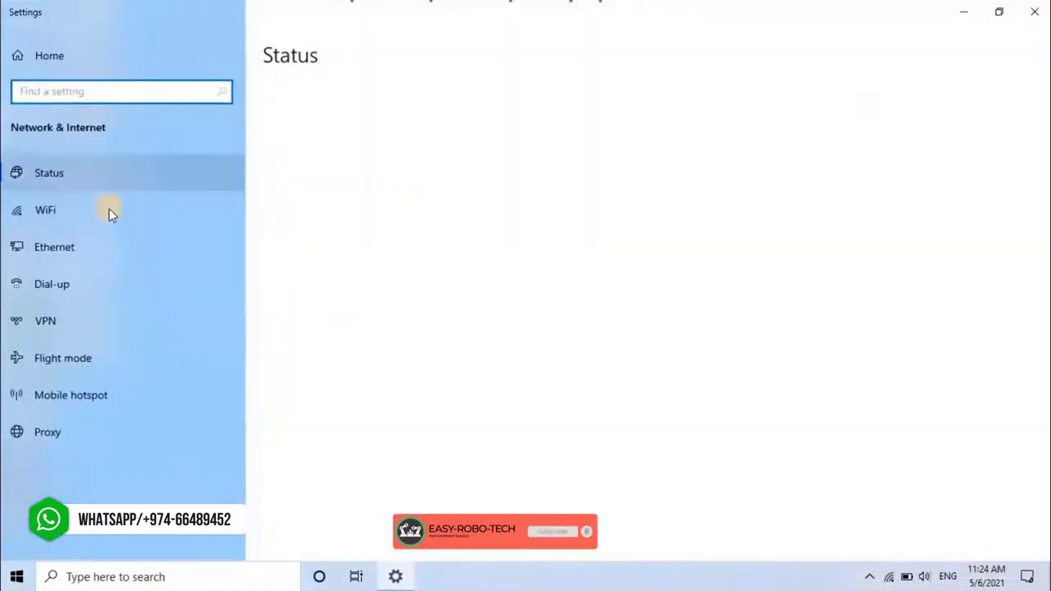
click(107, 247)
click(849, 110)
double_click(324, 168)
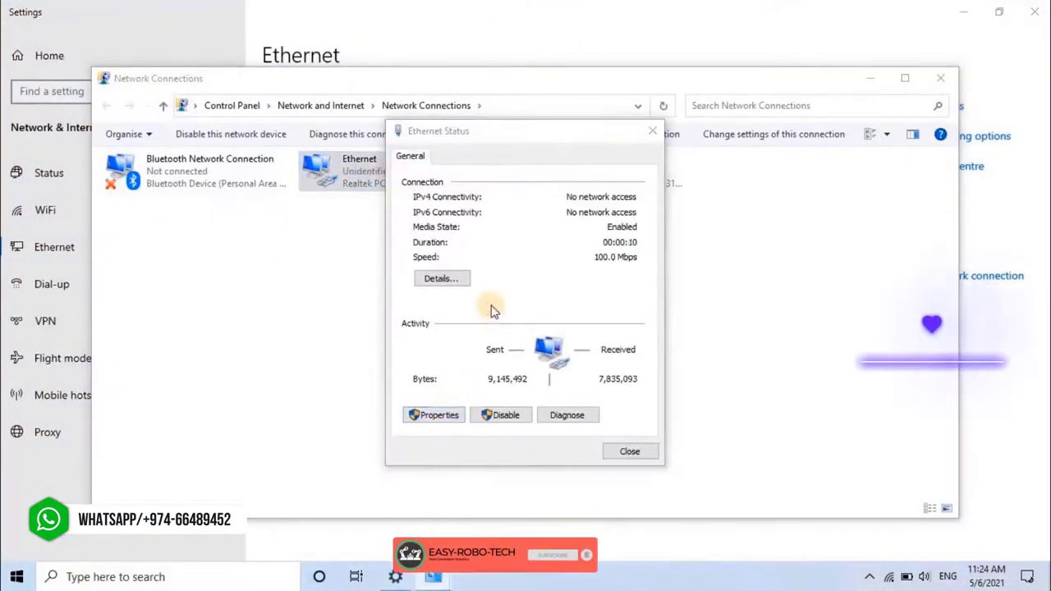
Step: Set the Ethernet adapter's static IPv4 address, subnet mask and default gateway to match the controller's new network, and close the network connections
click(434, 415)
double_click(460, 303)
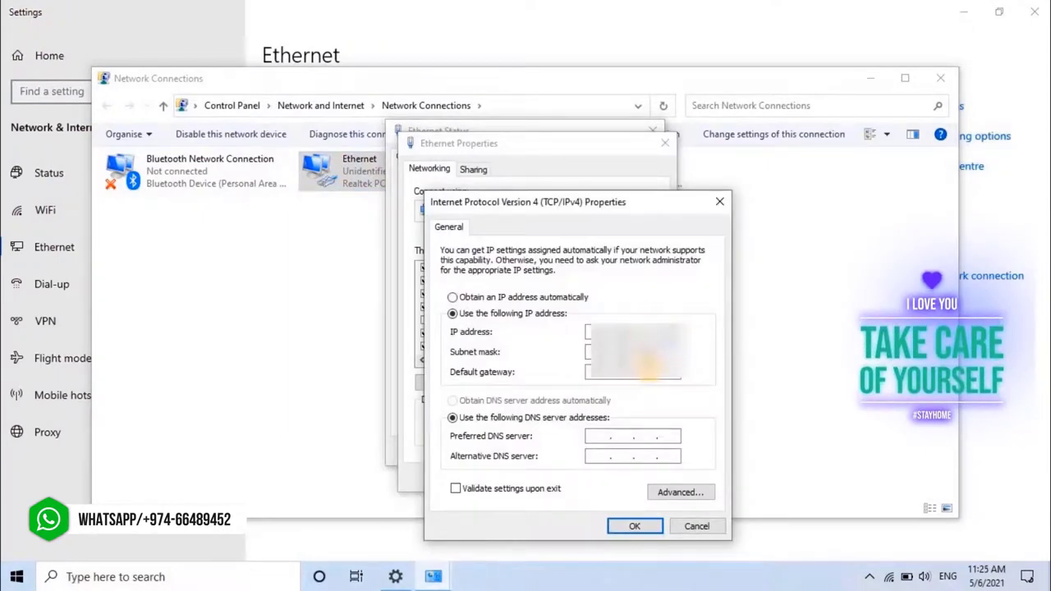
click(635, 526)
click(639, 476)
click(629, 451)
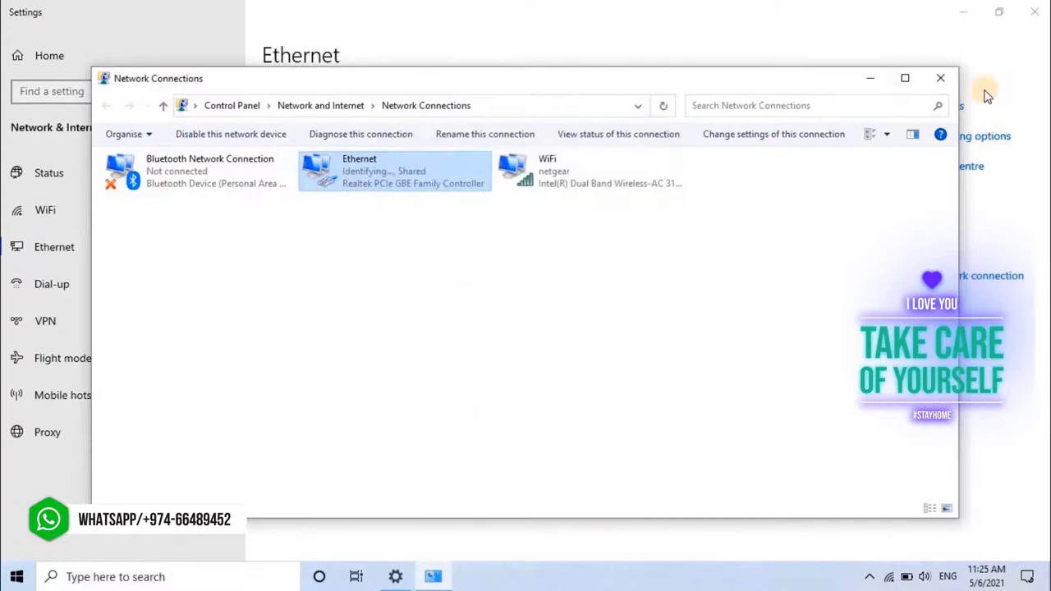
click(940, 80)
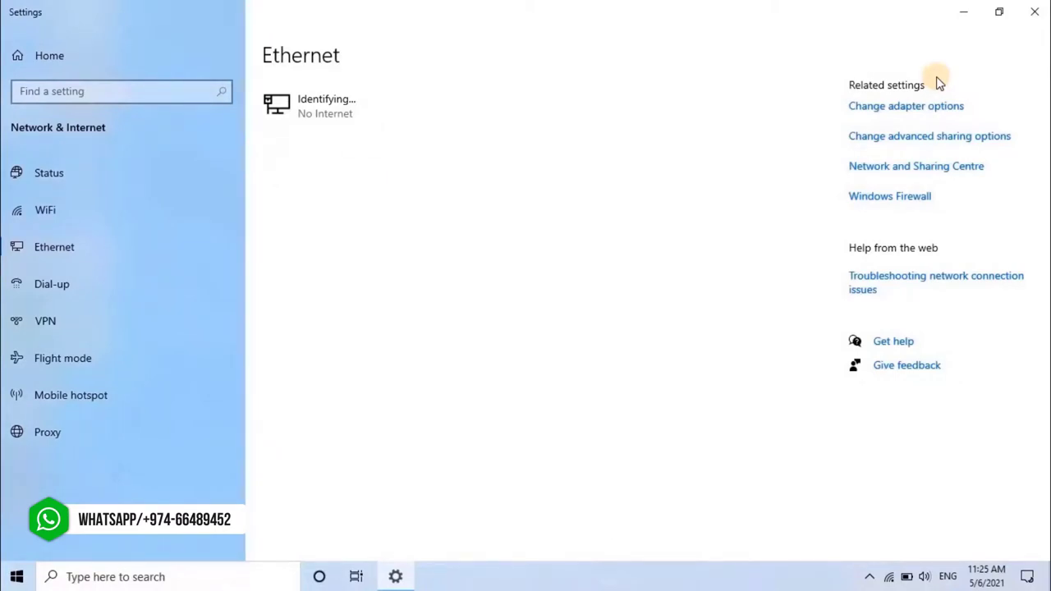
Step: Run a continuous ping to the controller's new IP address to test the connection
key(super+r)
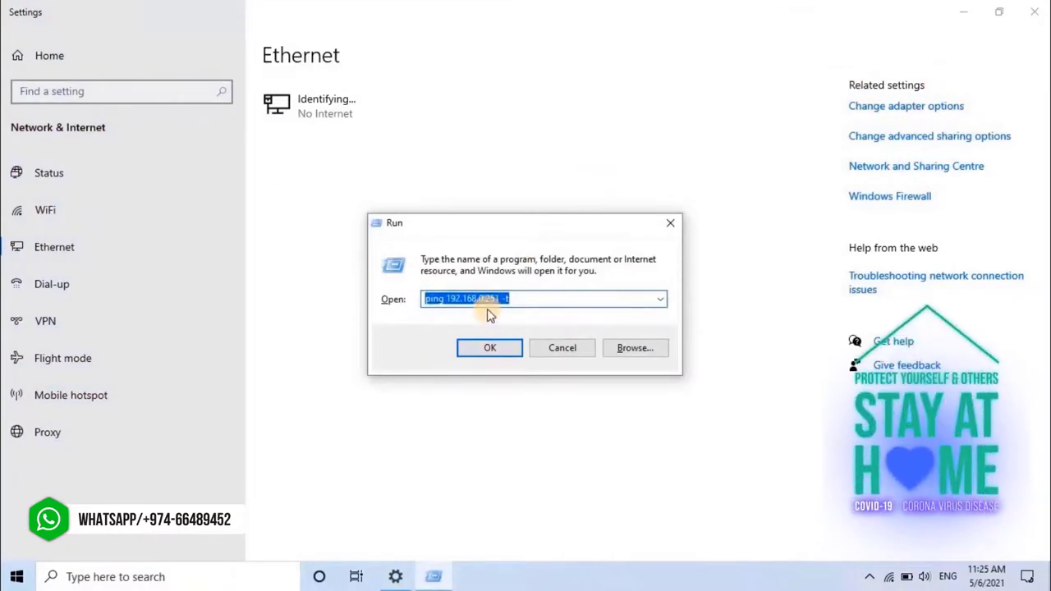
text(ping 1)
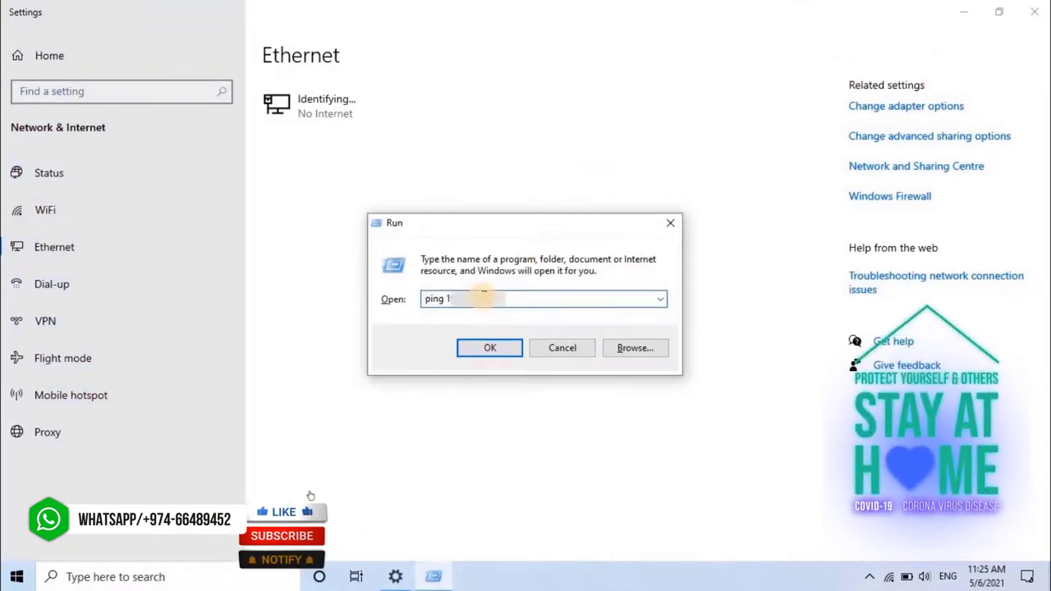
text(92.168.0.251 -t)
key(Return)
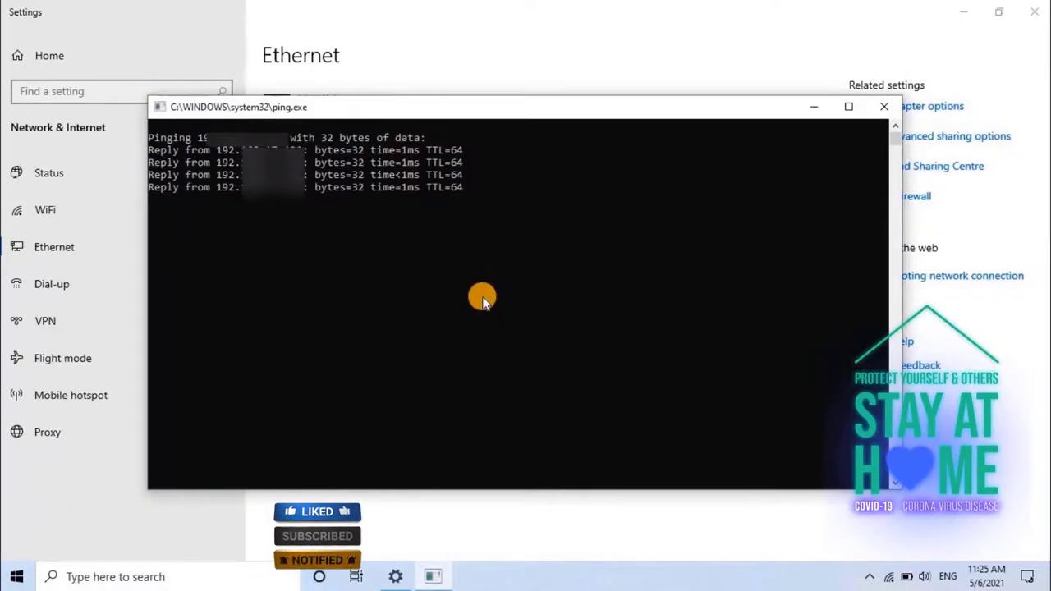
Step: Switch to Internet Explorer and enter the controller's new IP address as the page to open
click(226, 577)
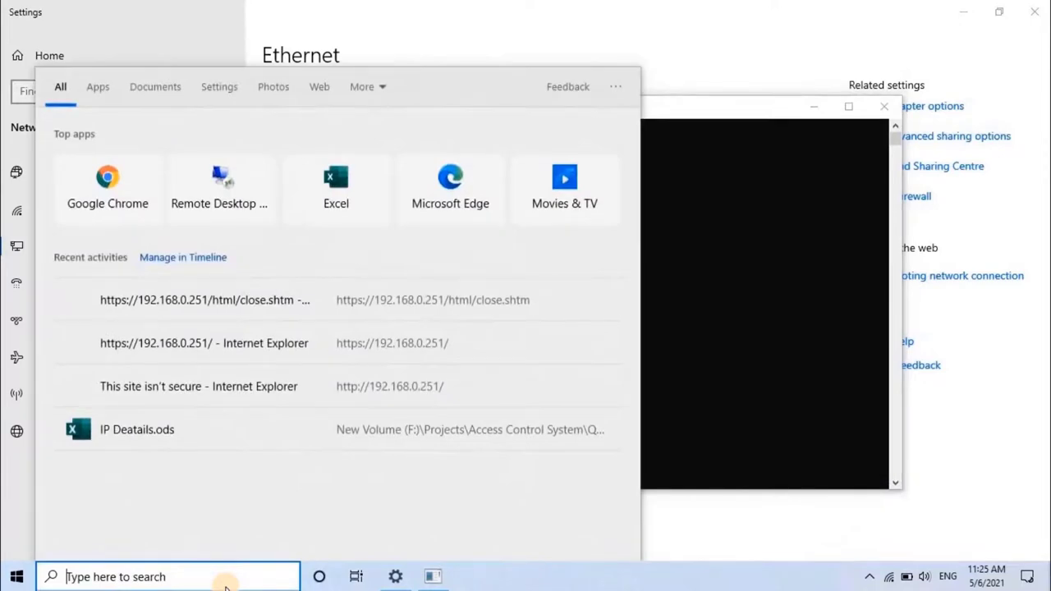
text(in)
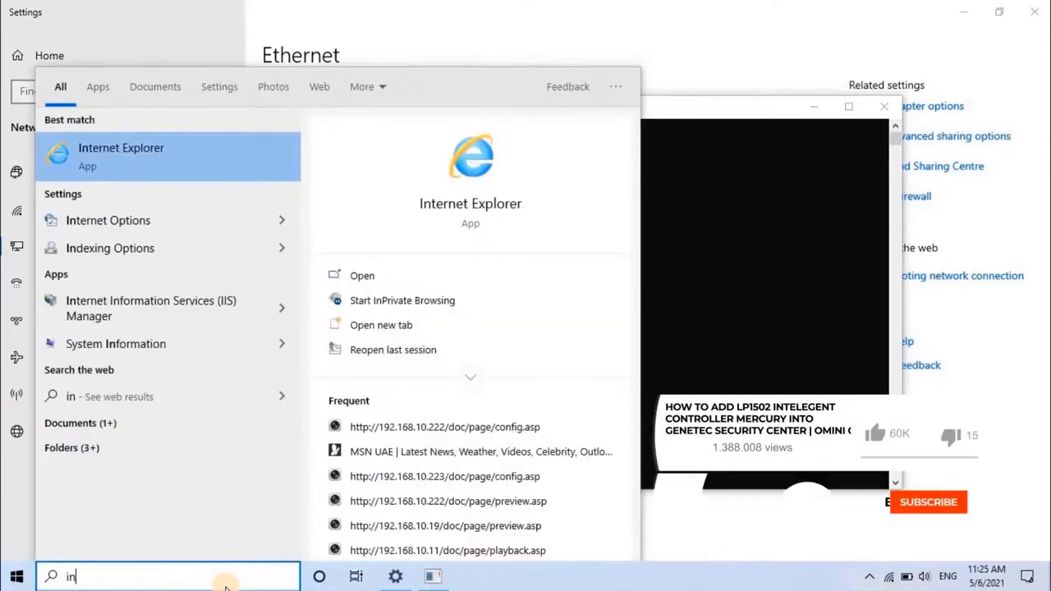
key(Return)
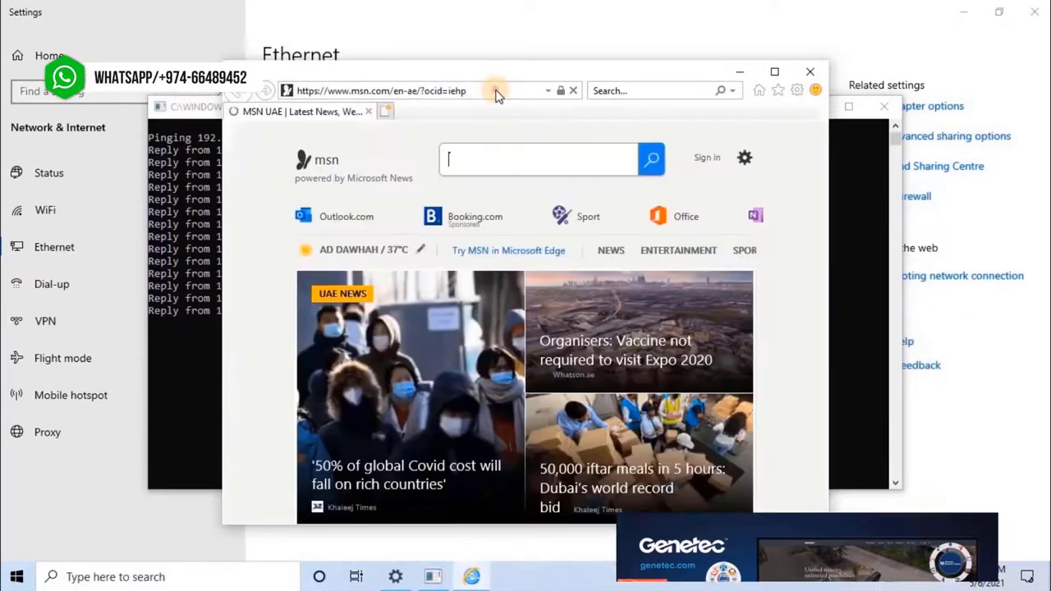
click(497, 90)
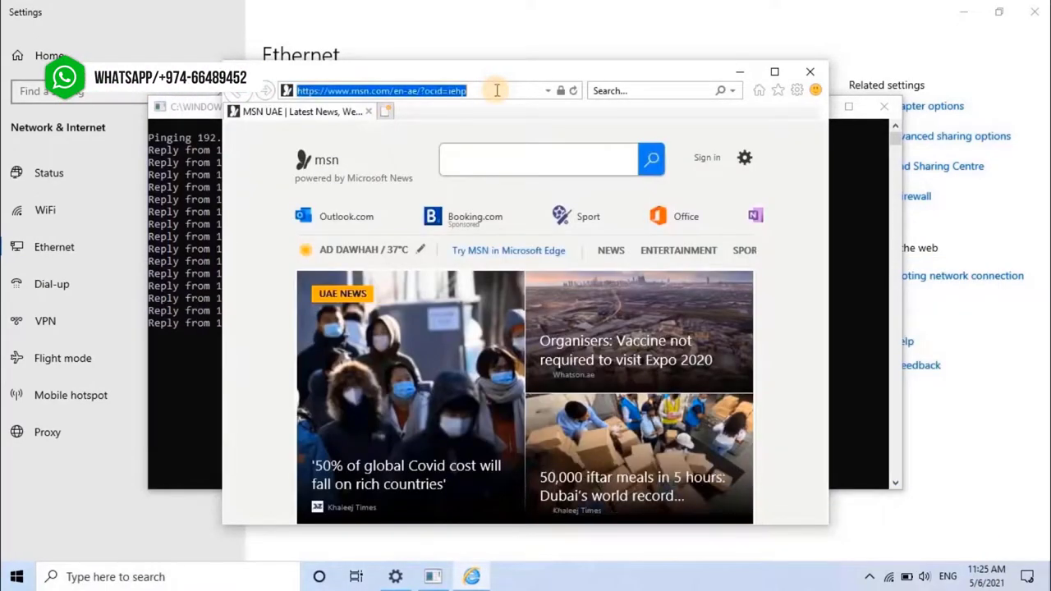
text(1)
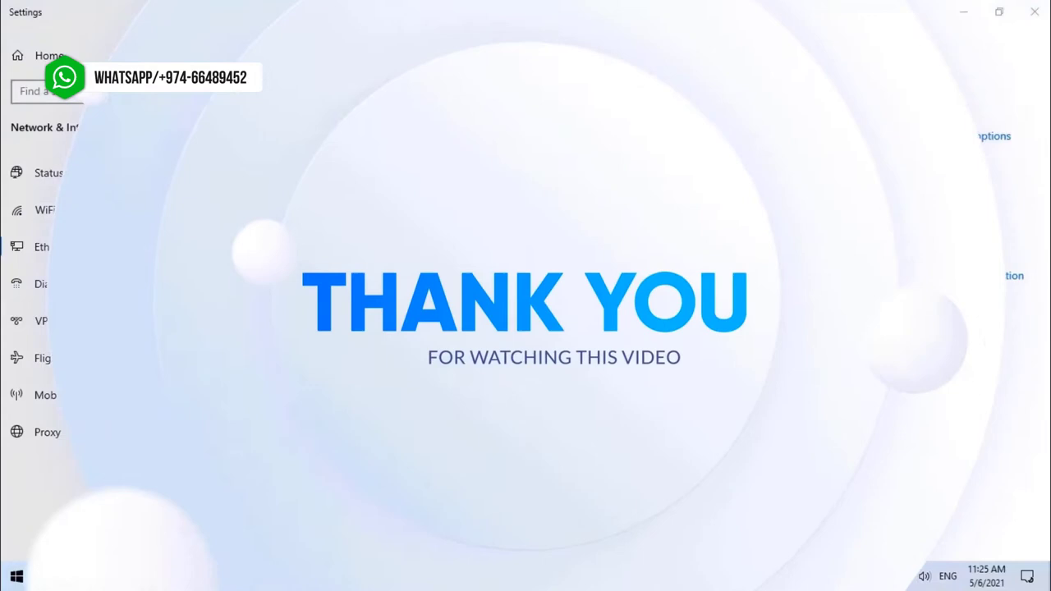